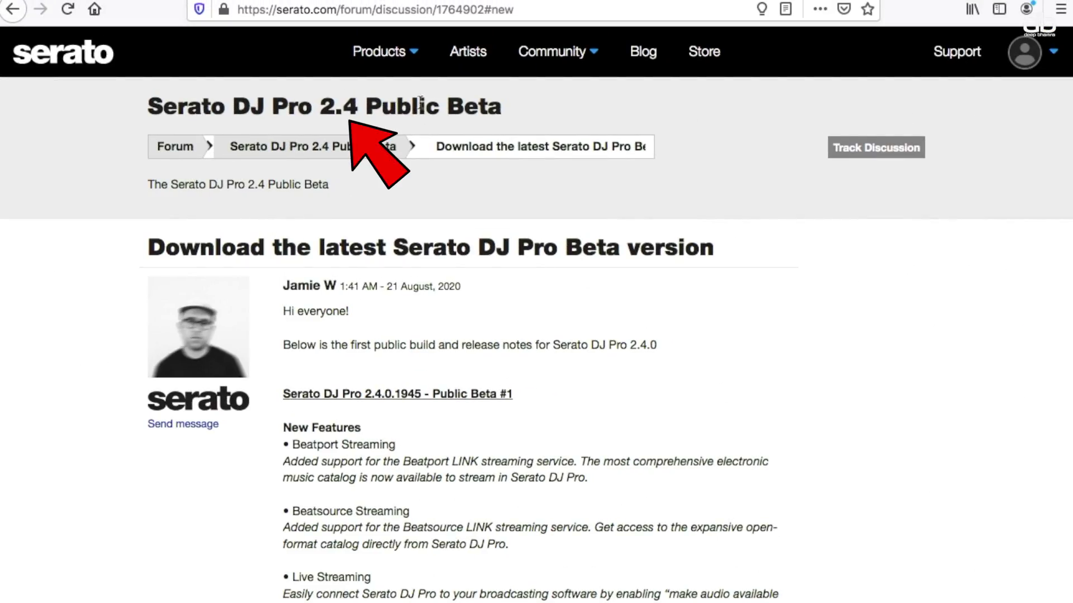
Download the Serato DJ Pro 2.4.0 public beta macOS installer and save the file
drag(391, 193, 327, 106)
click(511, 105)
scroll(765, 323, down, 5)
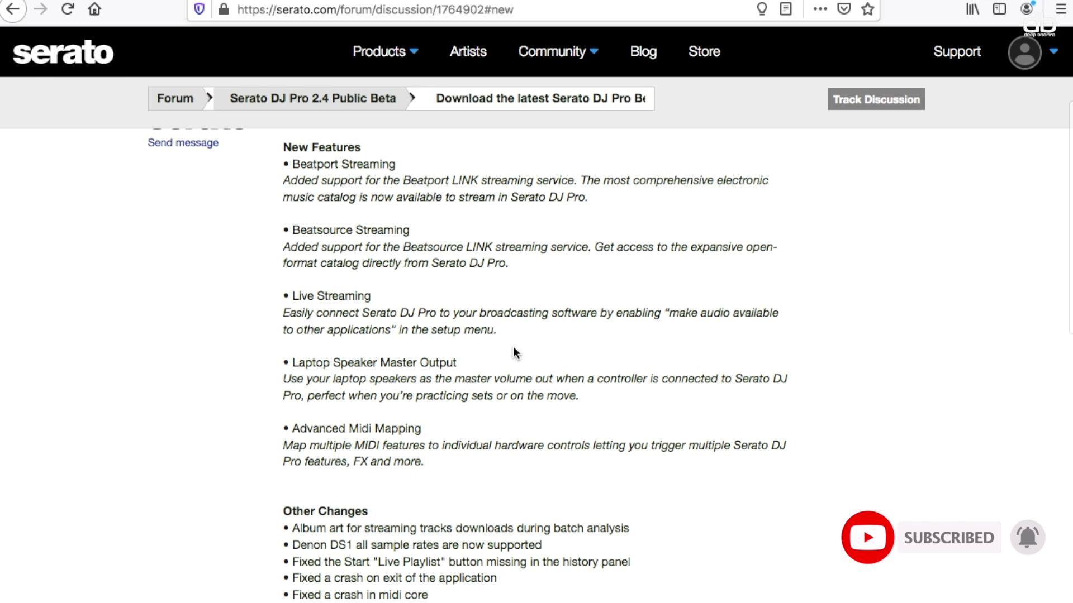
scroll(306, 330, down, 10)
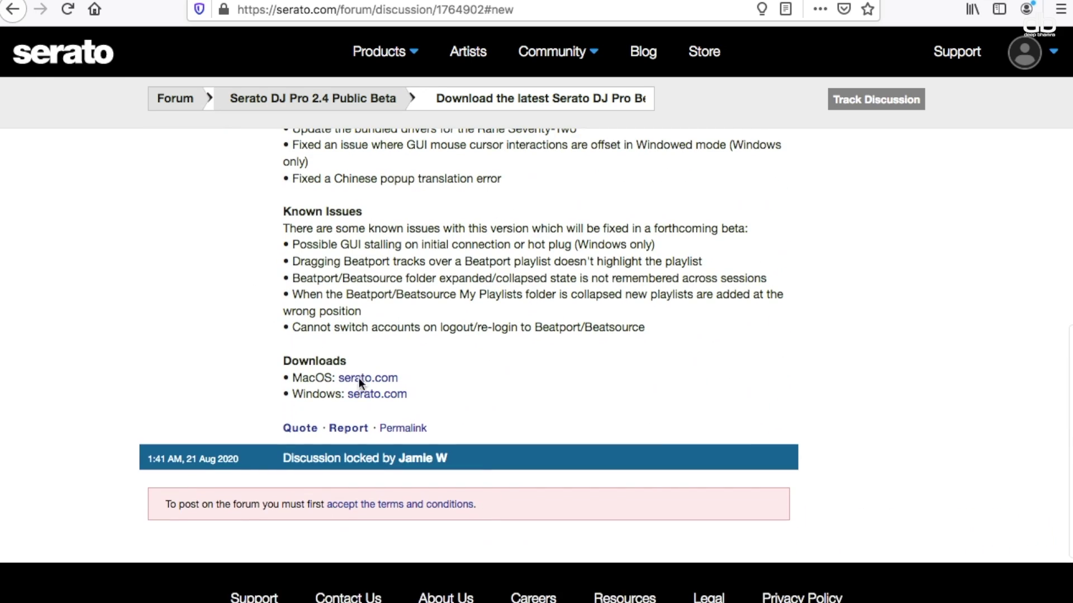
click(359, 378)
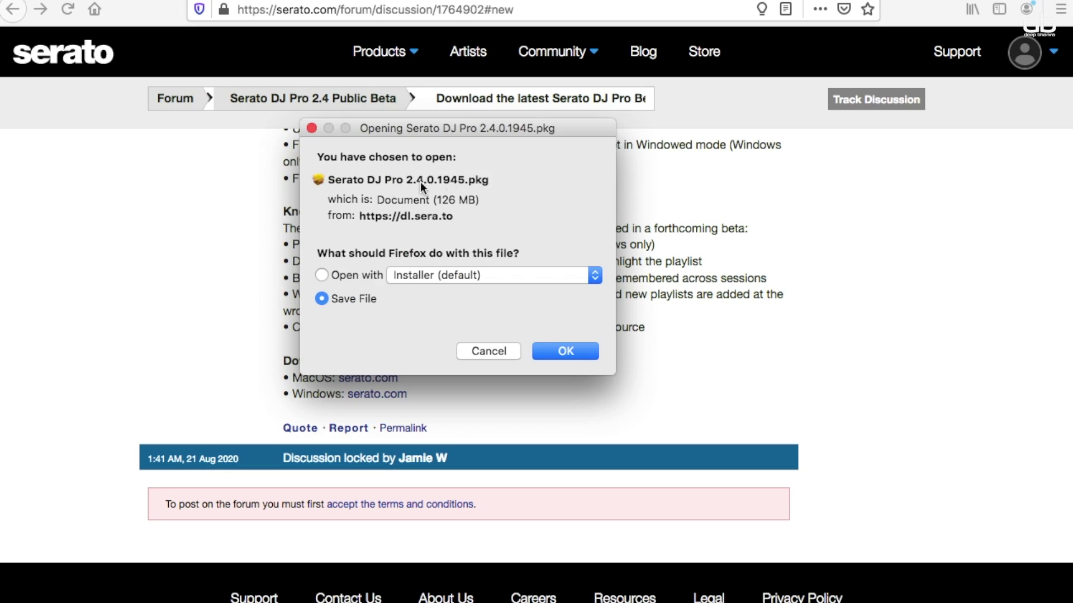
click(570, 353)
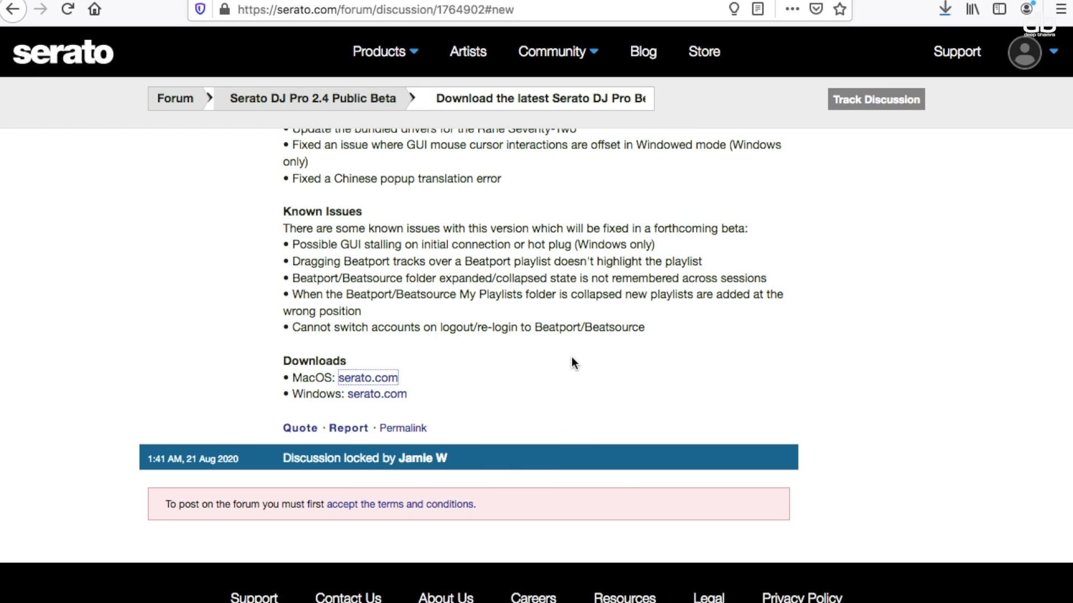
Install Serato DJ Pro from the downloaded .pkg, agreeing to the licence, then dismiss What's New
click(695, 570)
double_click(450, 172)
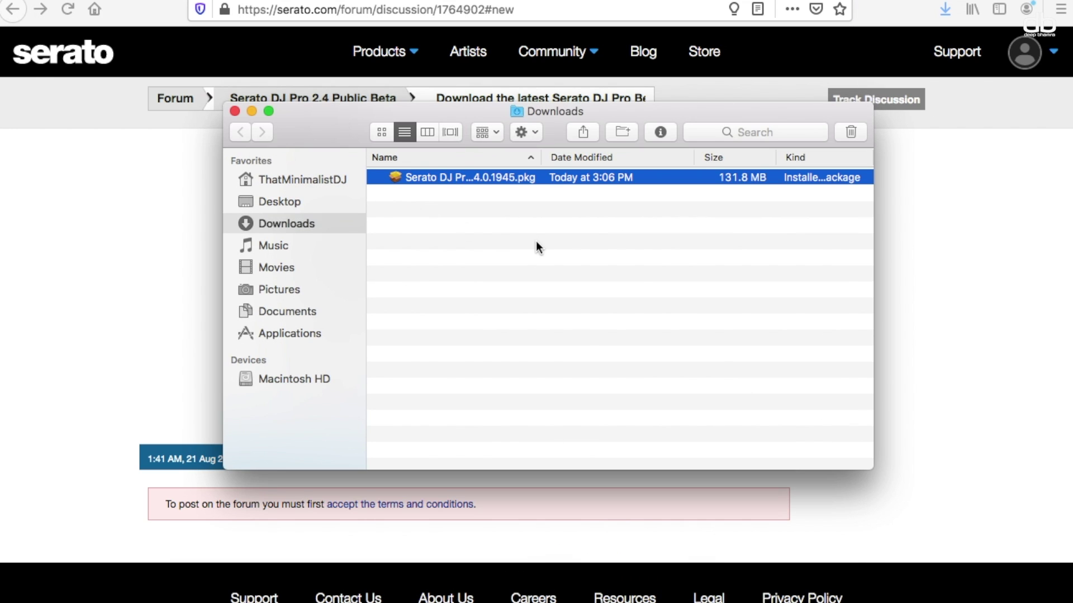
click(760, 420)
click(740, 418)
click(705, 211)
click(745, 418)
click(749, 419)
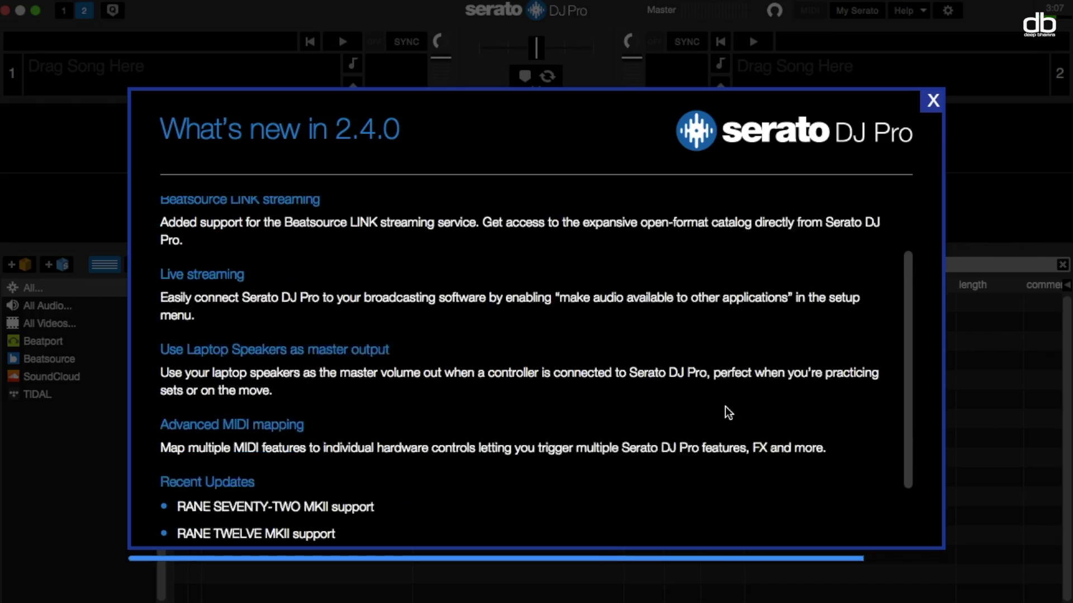
scroll(169, 165, up, 3)
scroll(451, 500, down, 8)
click(932, 101)
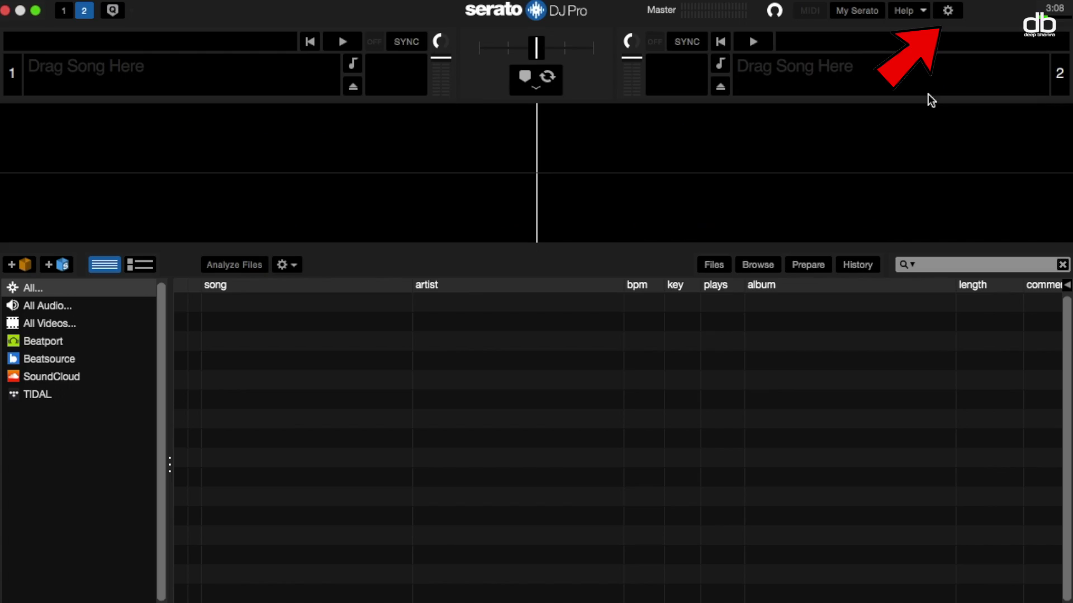
From Serato's Audio setup, open the guide for installing the iShowU virtual audio device
click(948, 11)
click(475, 44)
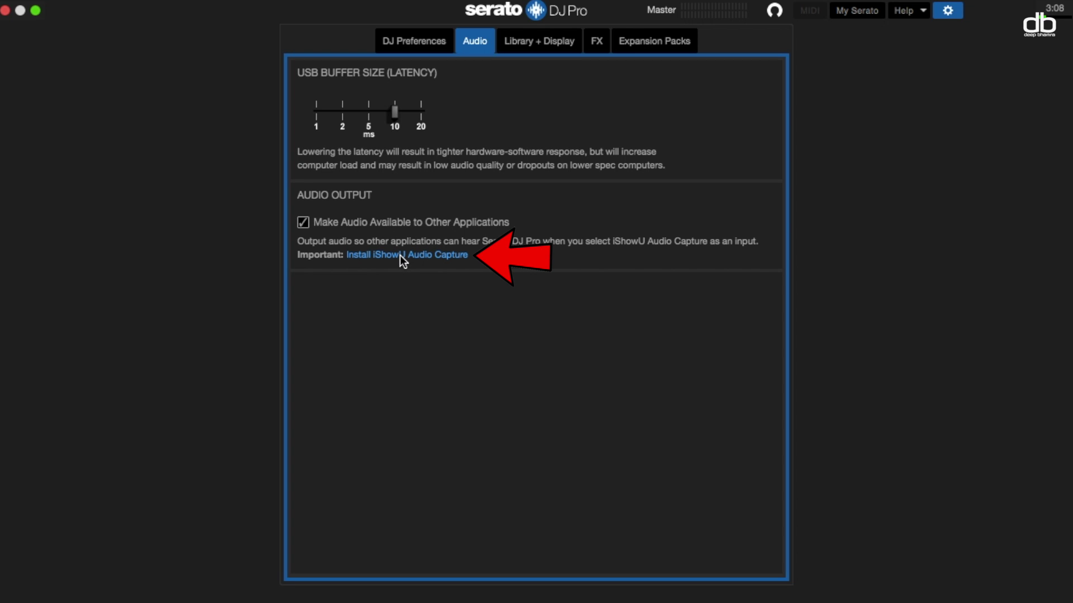
click(400, 256)
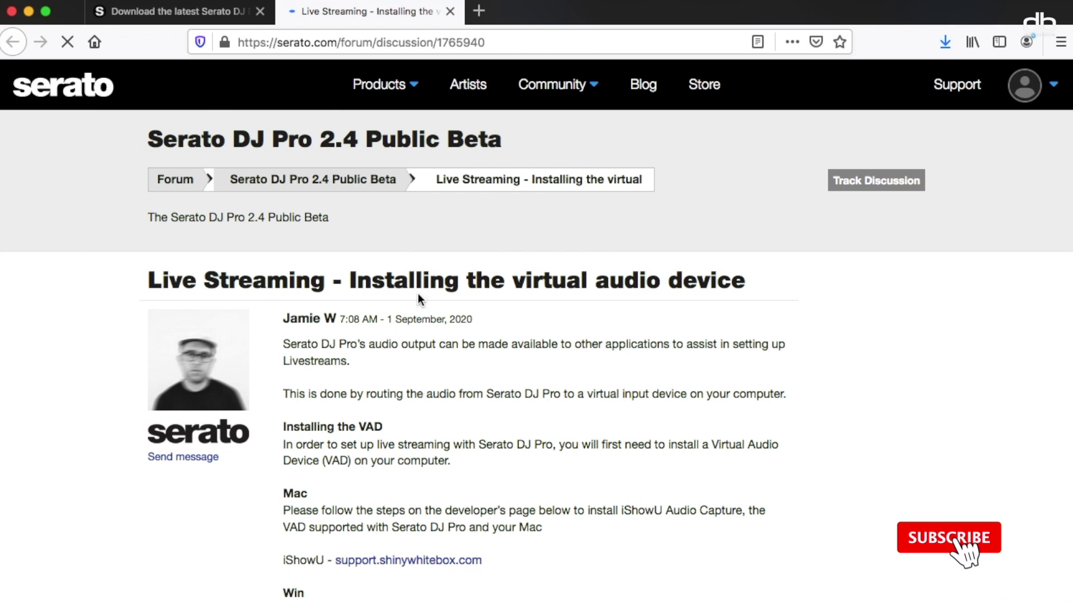
Follow the live-streaming guide's link to the iShowU developer help page
drag(513, 282, 744, 282)
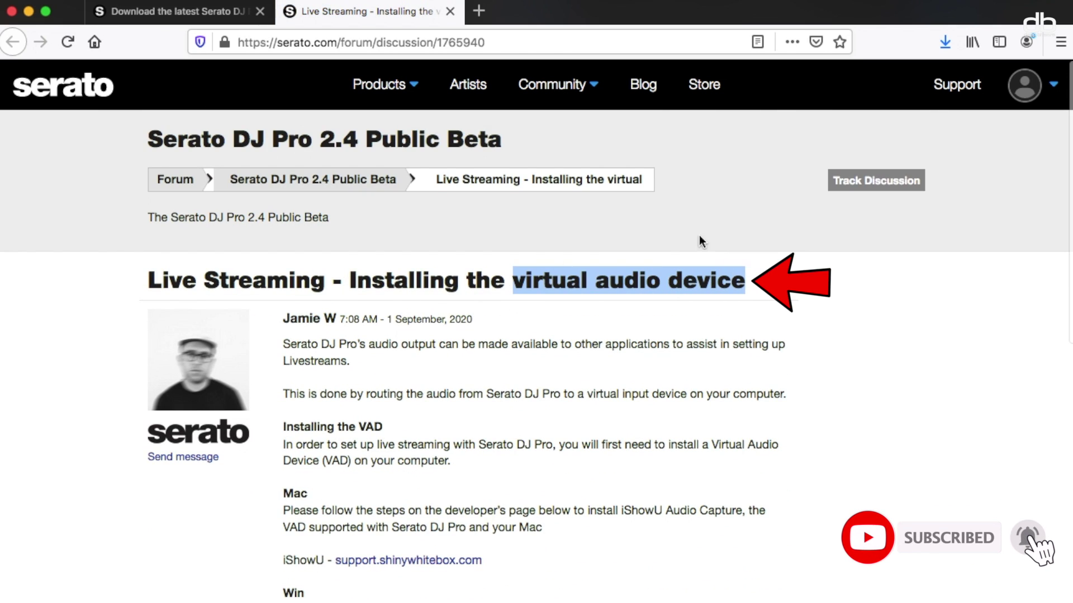
scroll(454, 319, down, 5)
scroll(330, 210, up, 2)
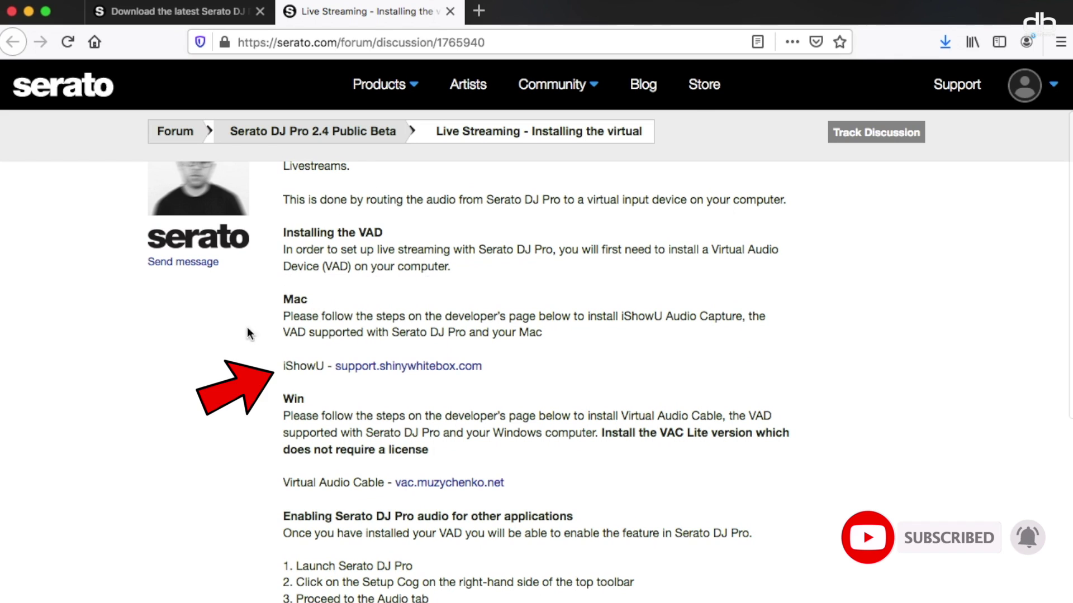
click(413, 366)
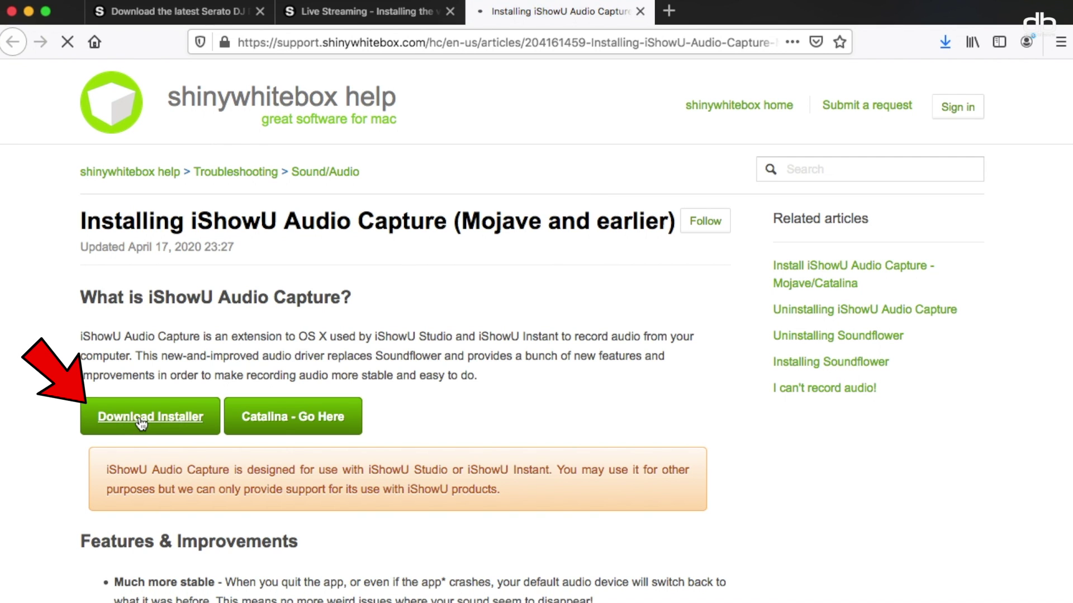
Download the iShowU Audio Capture installer, open its disk image and launch the package
click(141, 424)
click(557, 386)
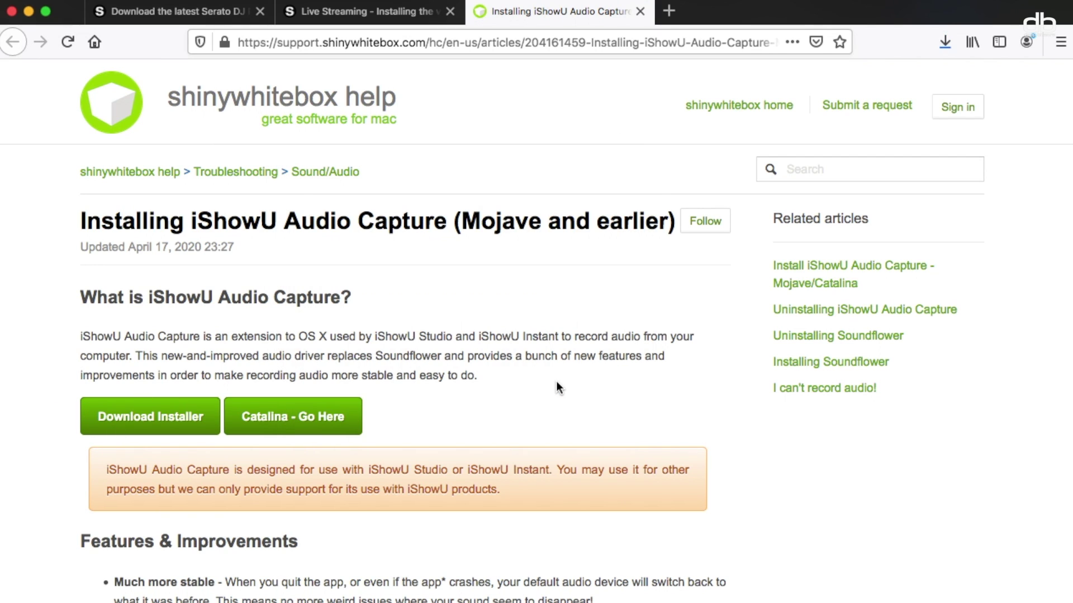
scroll(629, 496, down, 3)
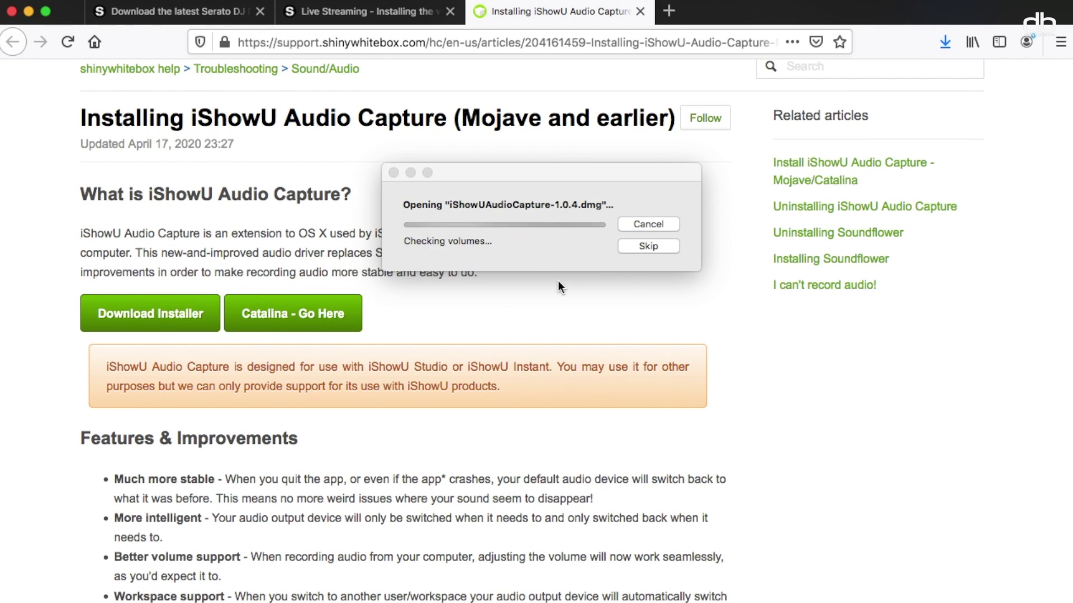
double_click(321, 204)
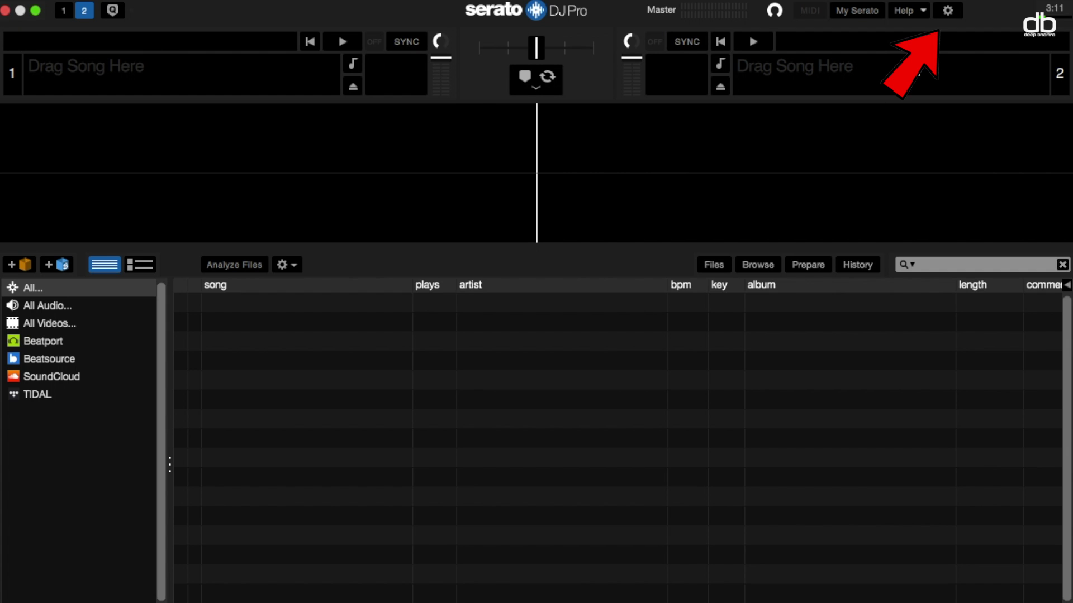
Reopen Serato's setup preferences on the Audio tab
click(948, 12)
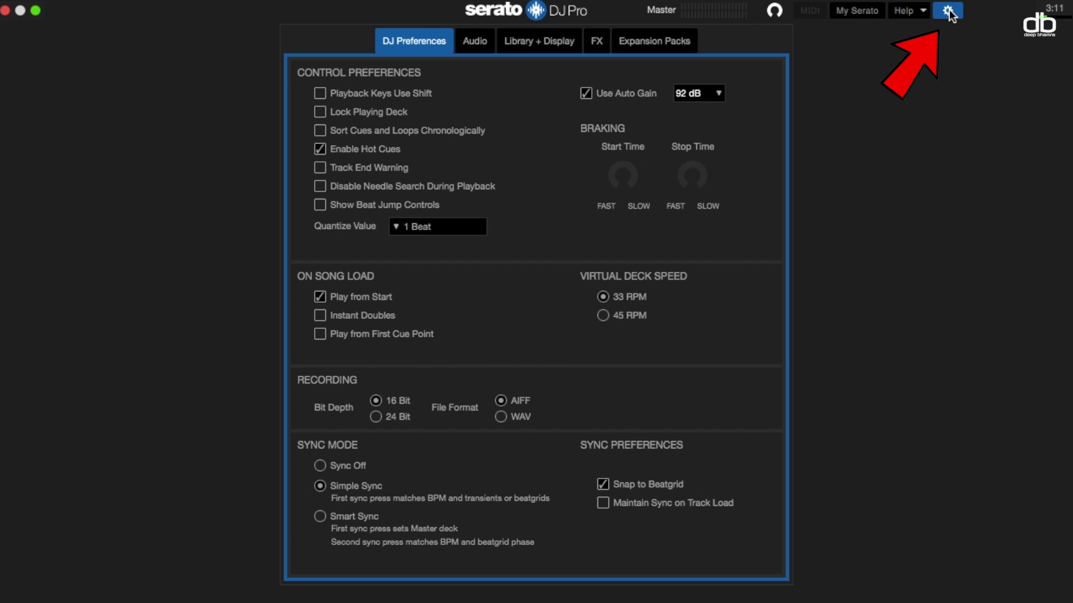
click(476, 39)
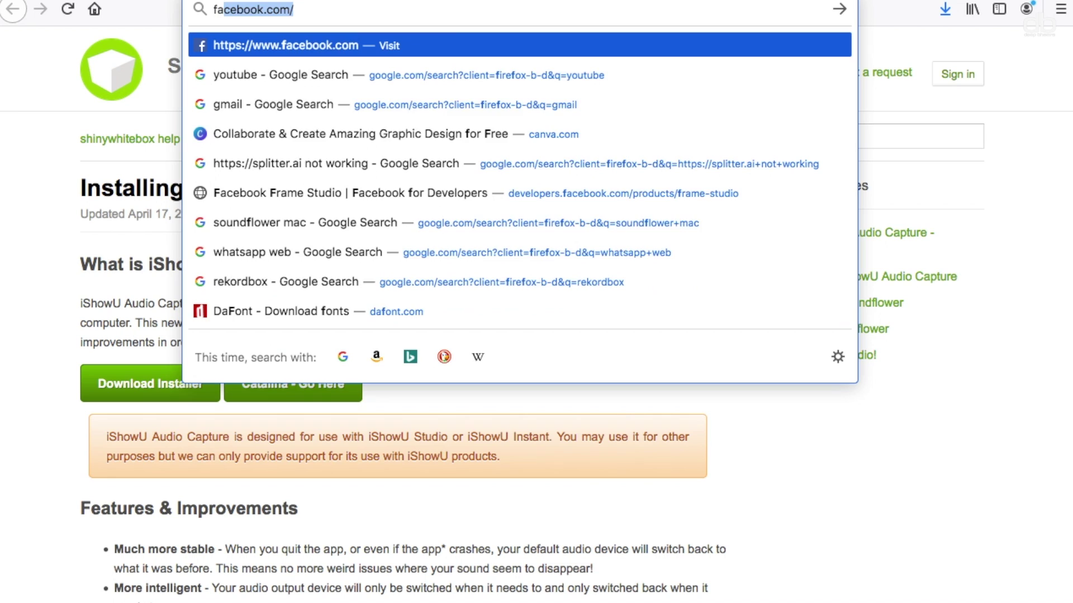
Go to Facebook, start a live video, and use FaceTime HD Camera (Built-in) as the camera
text(cebook.com/)
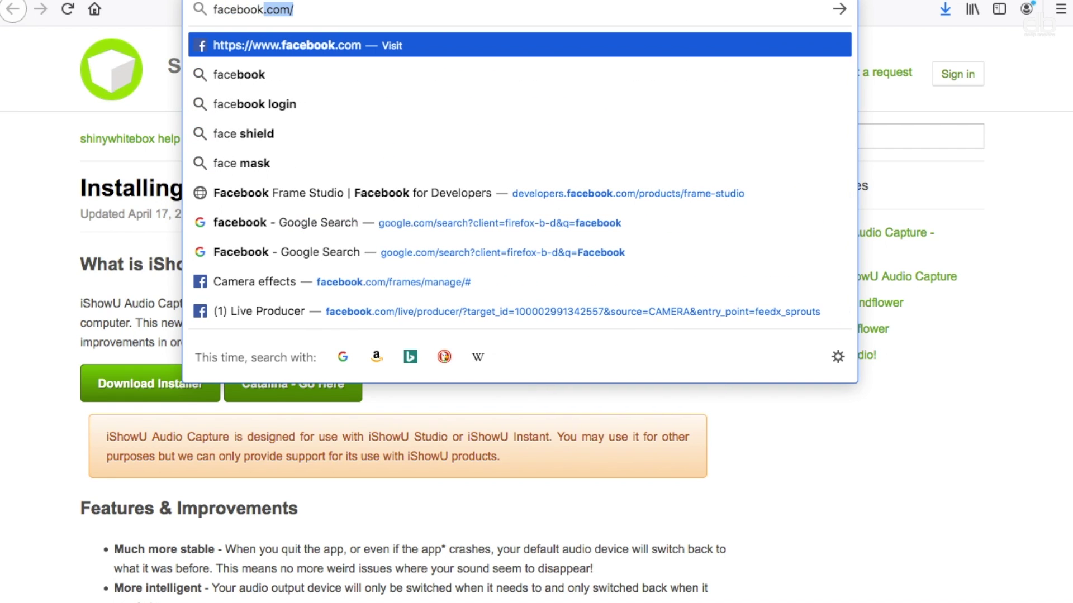
key(Return)
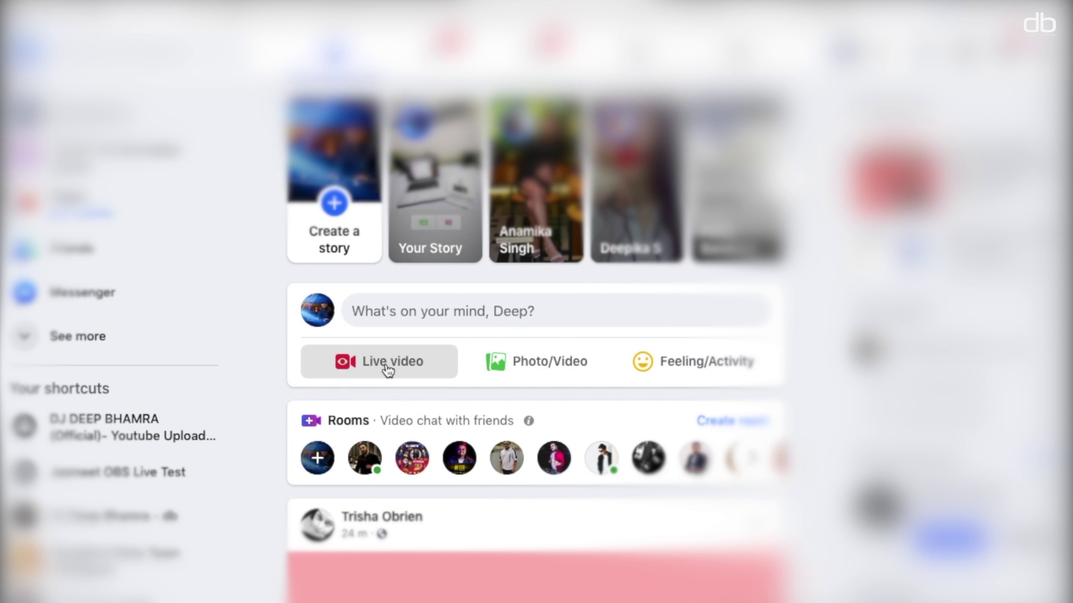
click(387, 368)
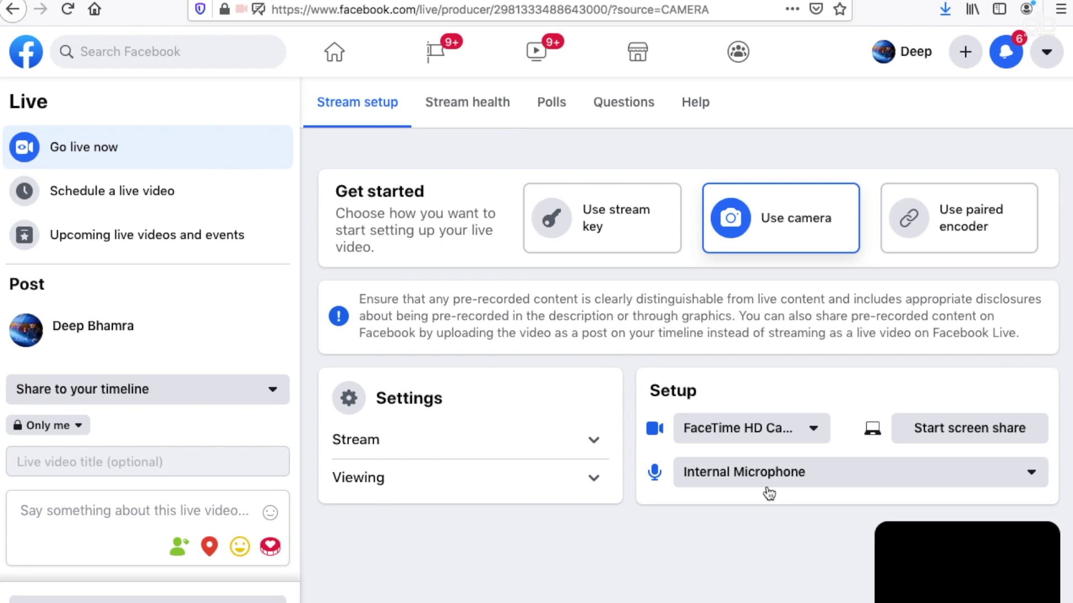
click(726, 429)
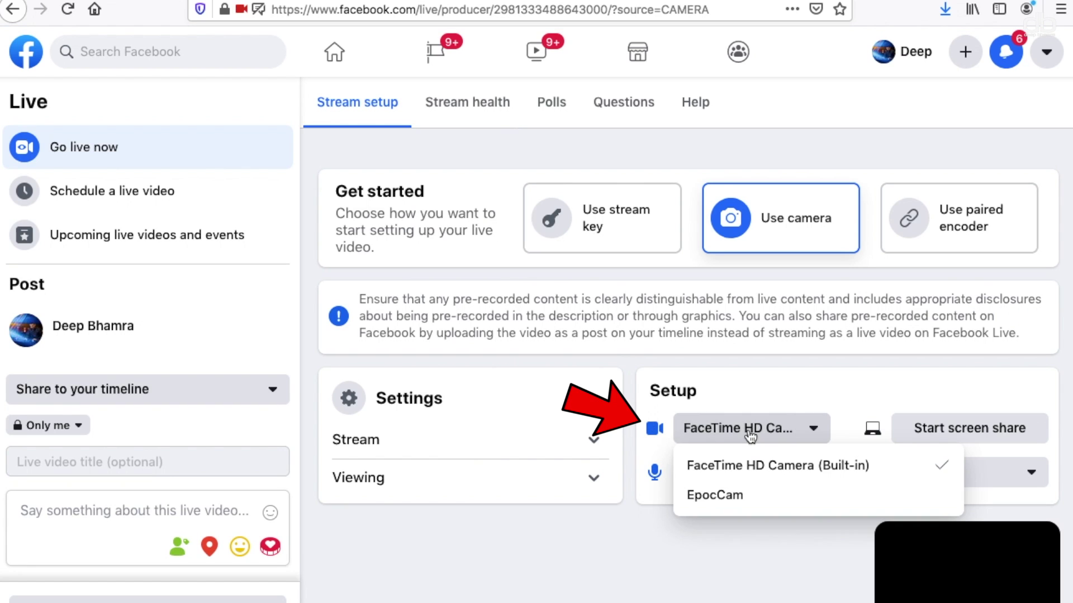
click(749, 467)
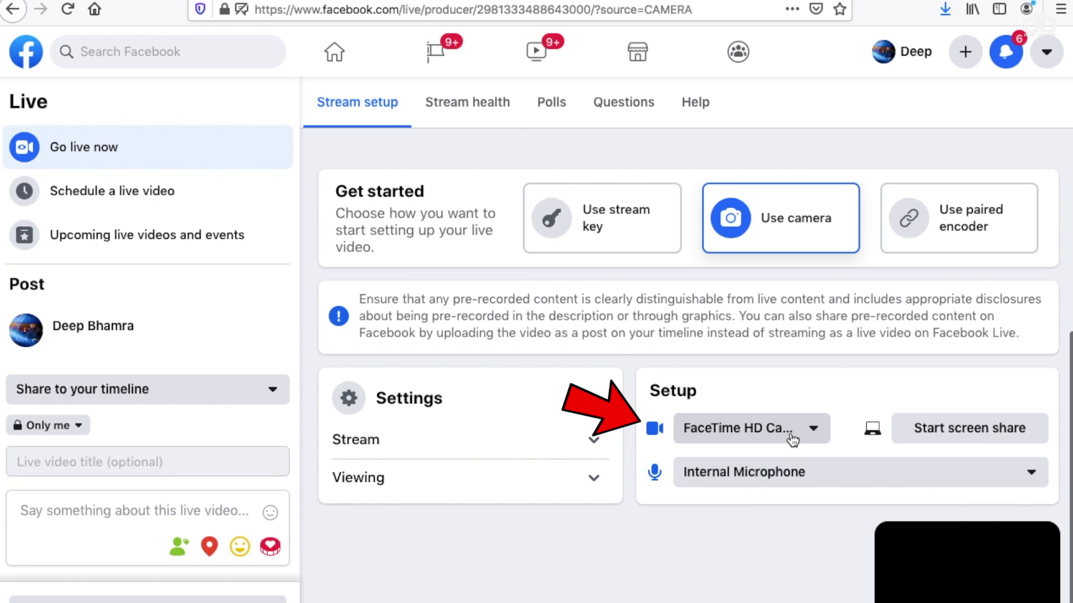
Set the live video's audio input to iShowU Audio Capture and play the track on deck 2
click(778, 478)
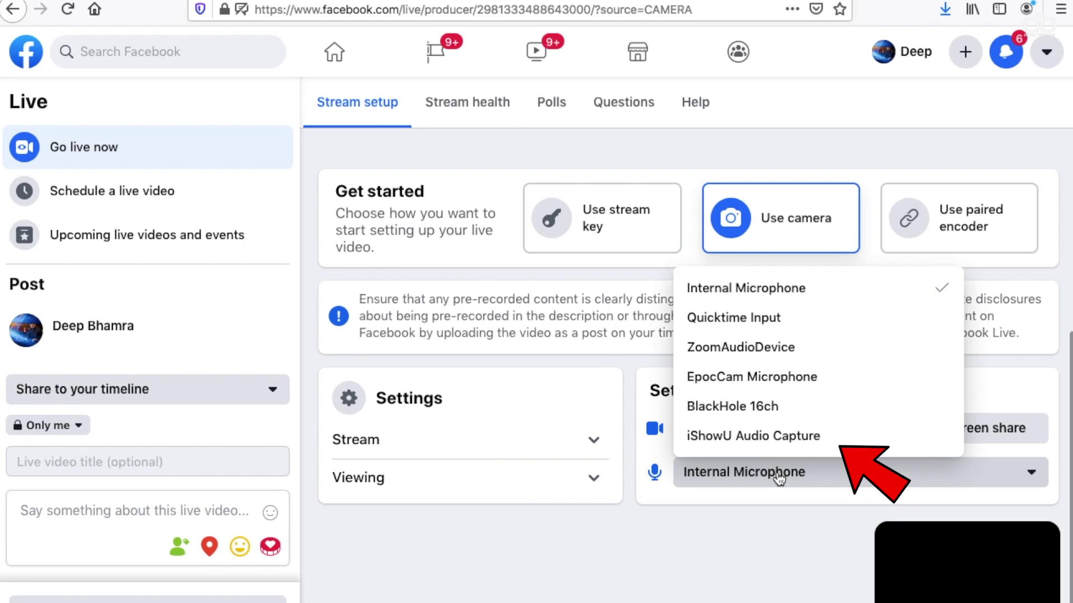
click(771, 438)
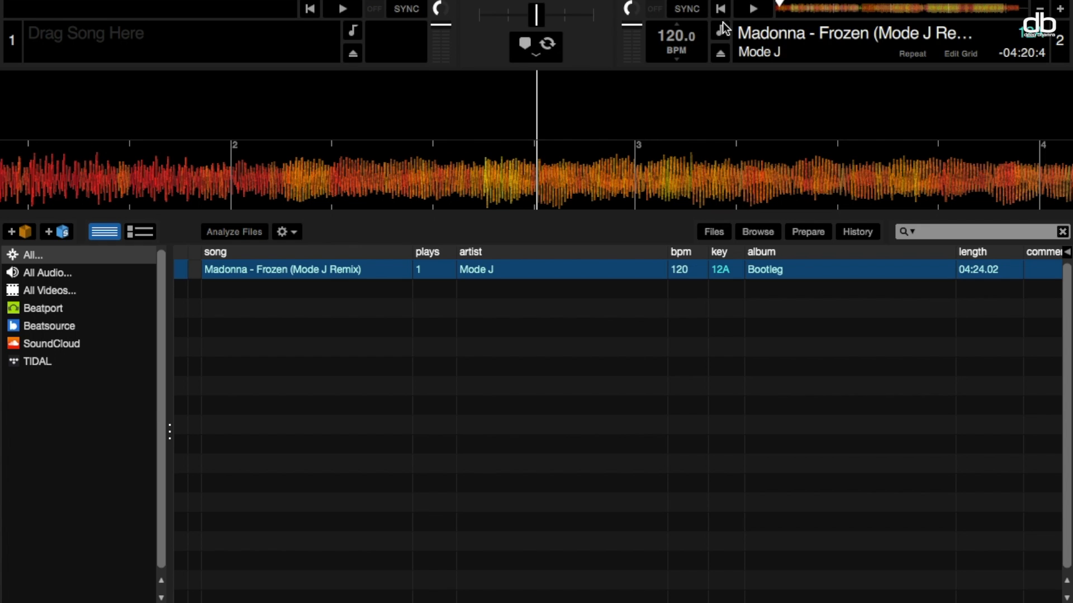
click(752, 8)
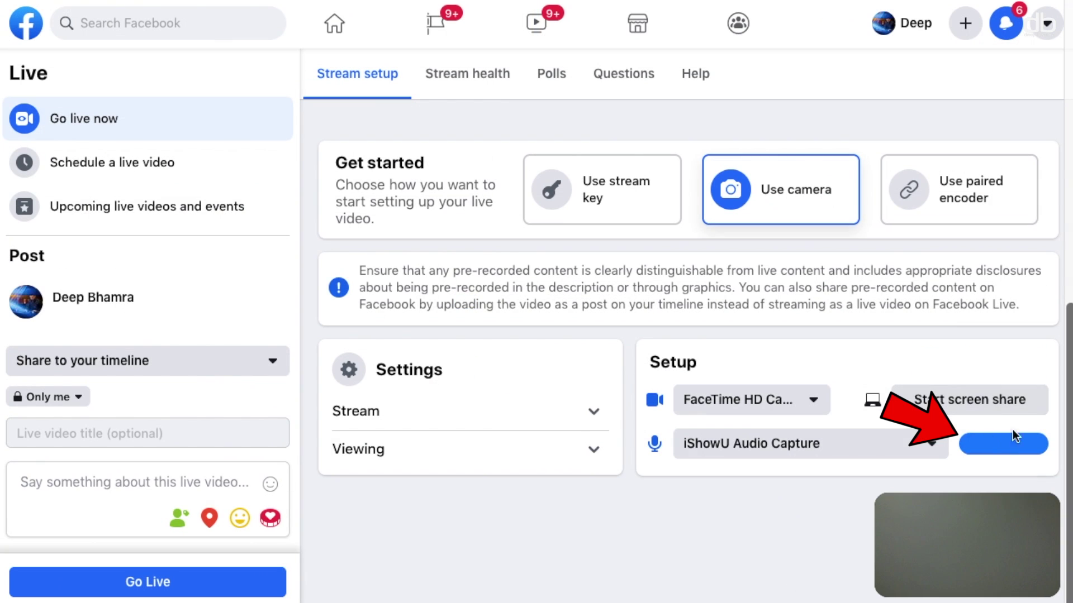
Start the Facebook live broadcast and switch over to OBS
click(147, 581)
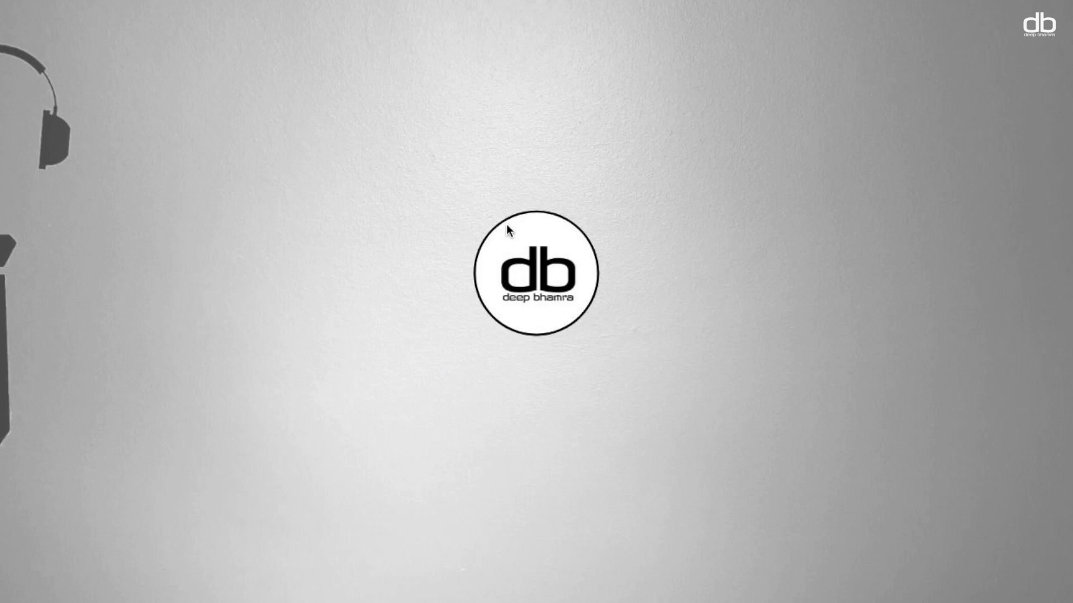
mouse_move(595, 564)
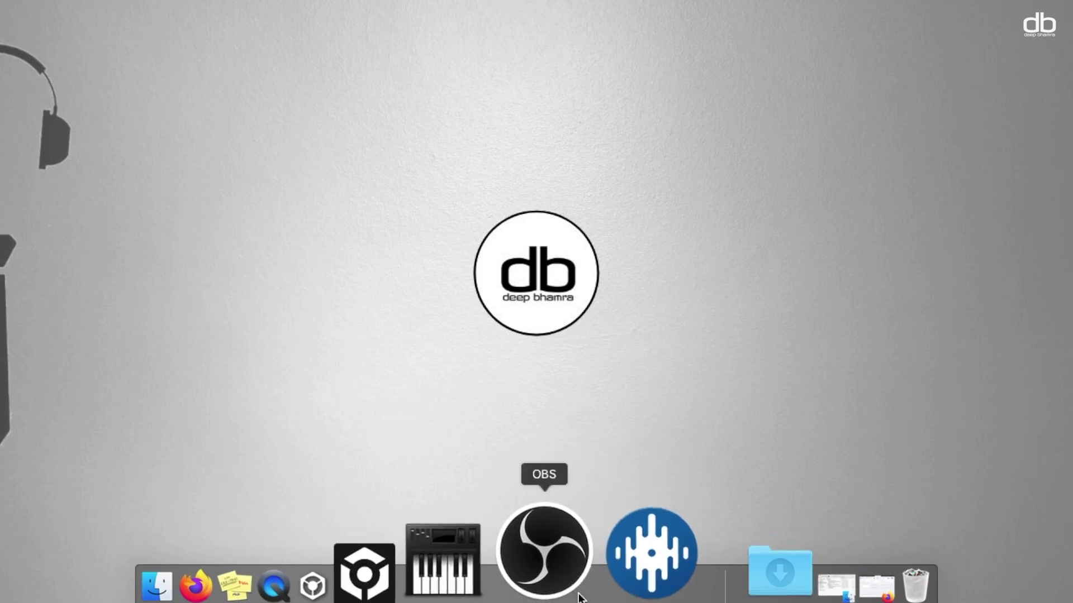
click(577, 529)
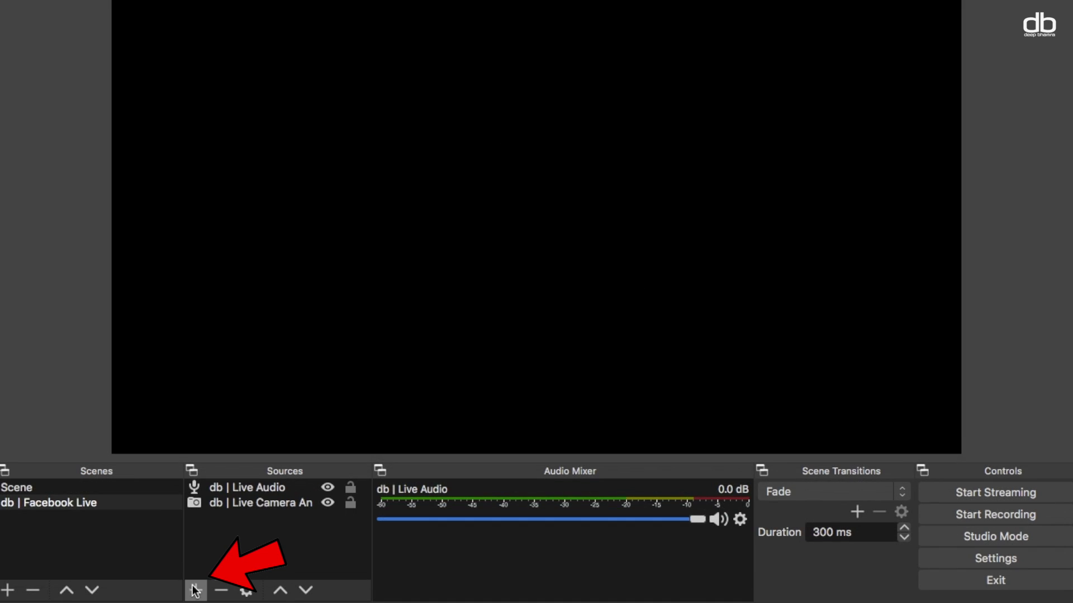
Add an Audio Input Capture source named 'Serato DJ Pro Audio' using the iShowU Audio Capture device
click(196, 591)
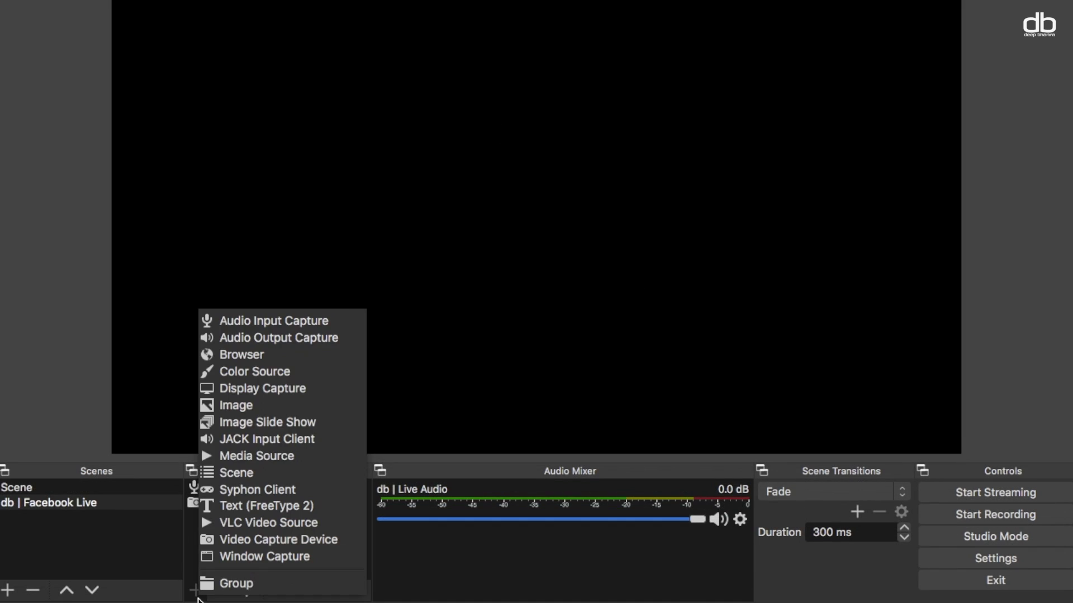
click(266, 321)
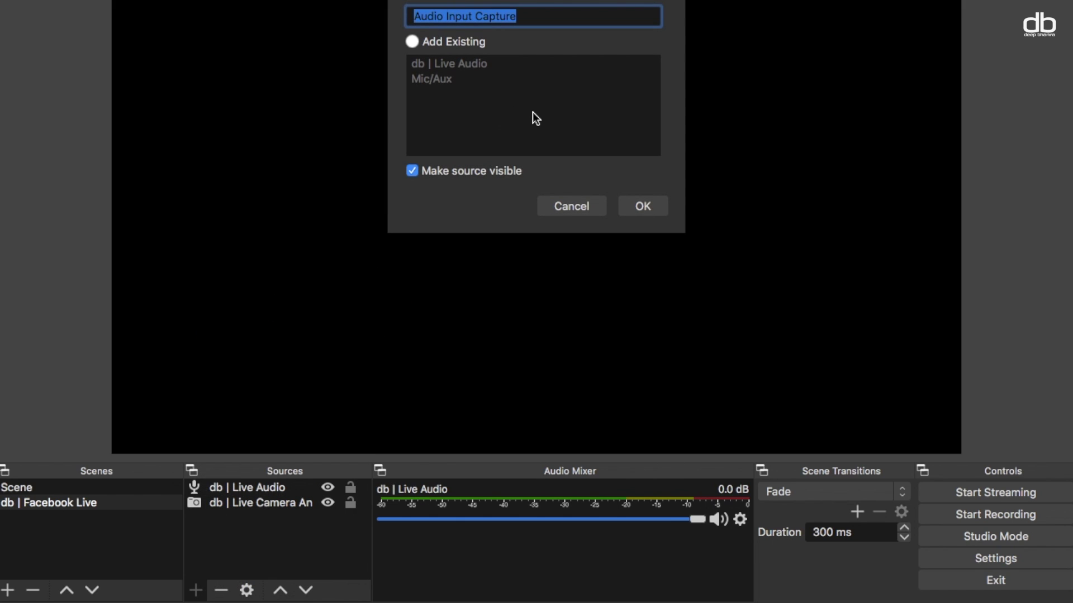
text(Serato)
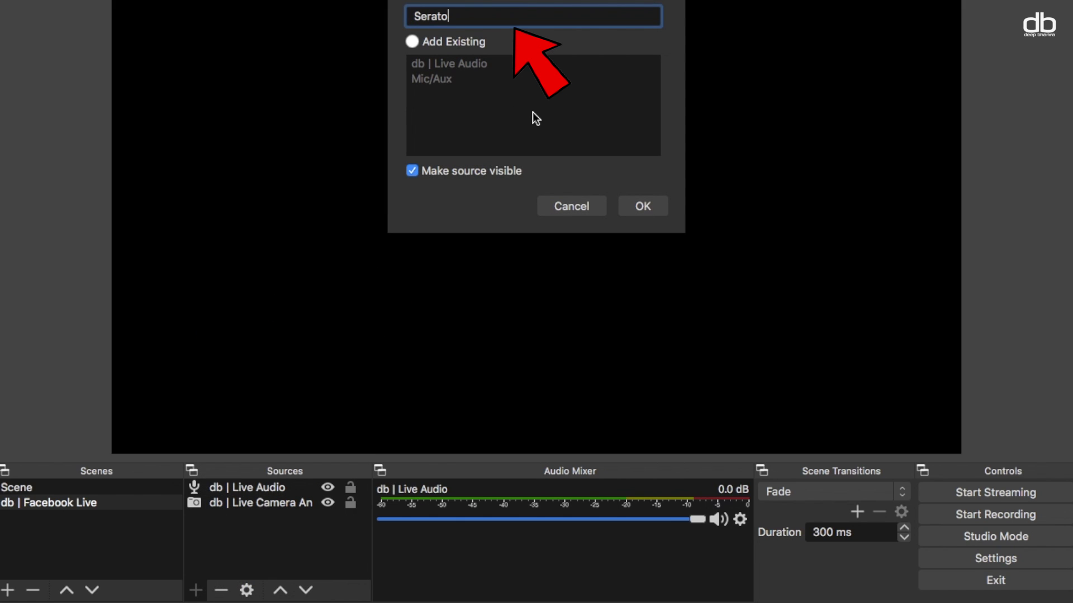
text( DJ Pro Audio)
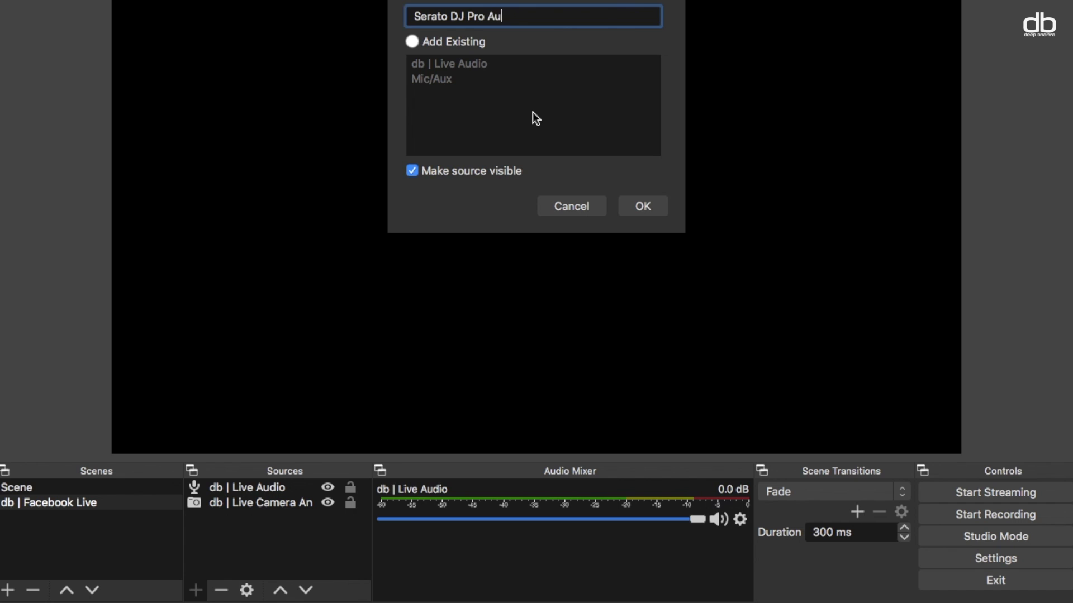
click(648, 202)
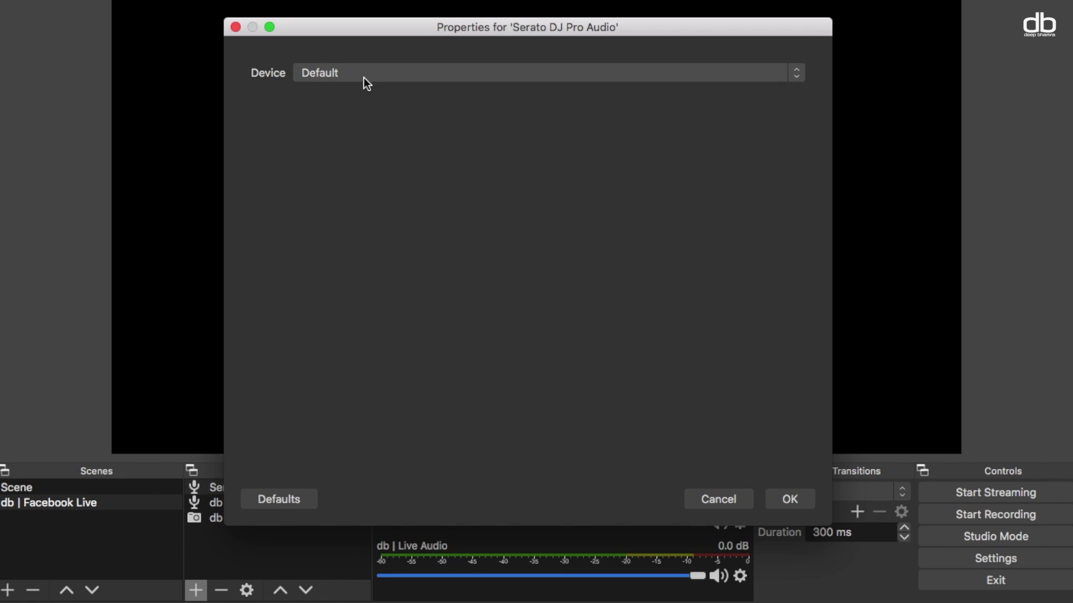
click(364, 76)
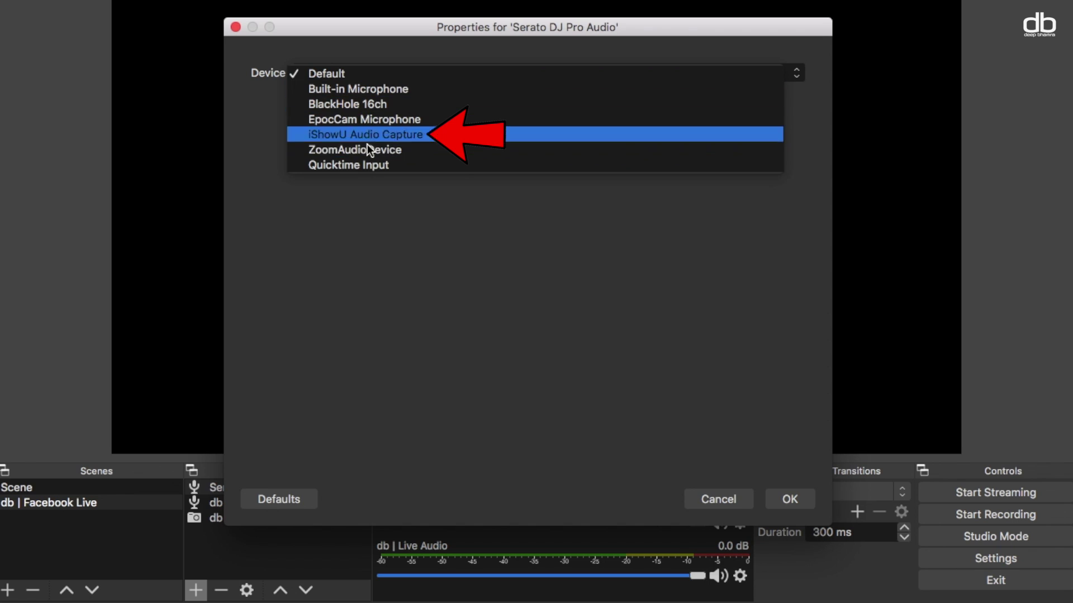
click(434, 137)
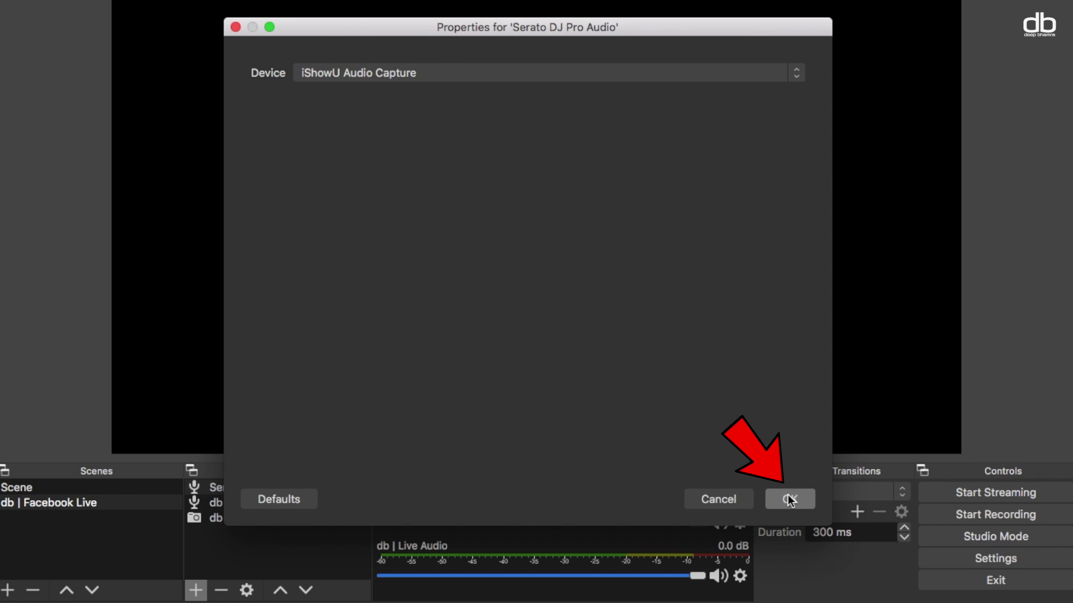
click(790, 498)
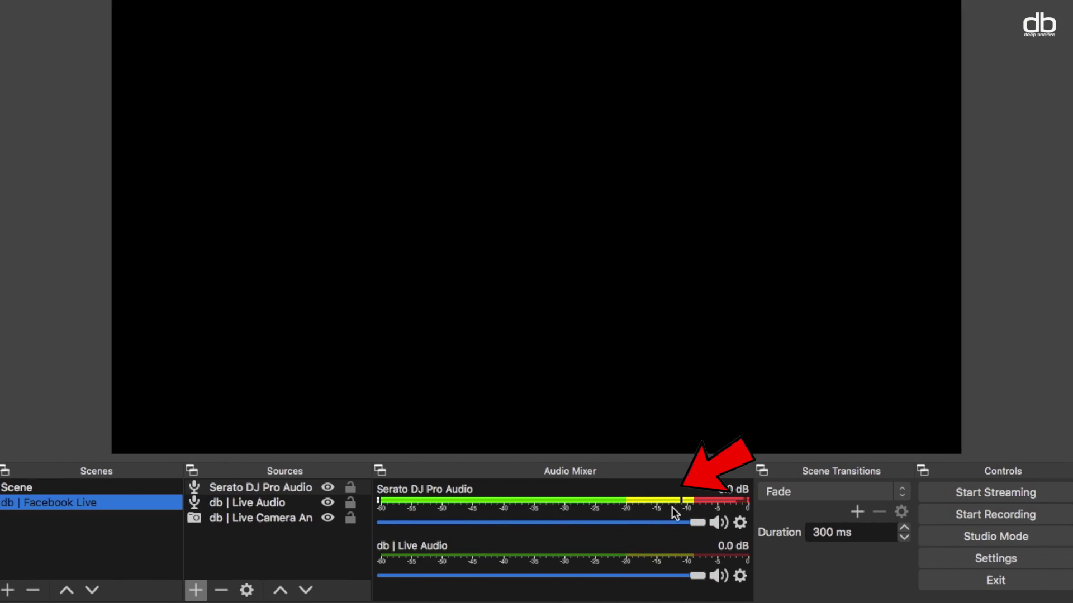
Lower the Serato DJ Pro Audio mixer level and verify the Stream service is Facebook Live
drag(698, 527, 668, 527)
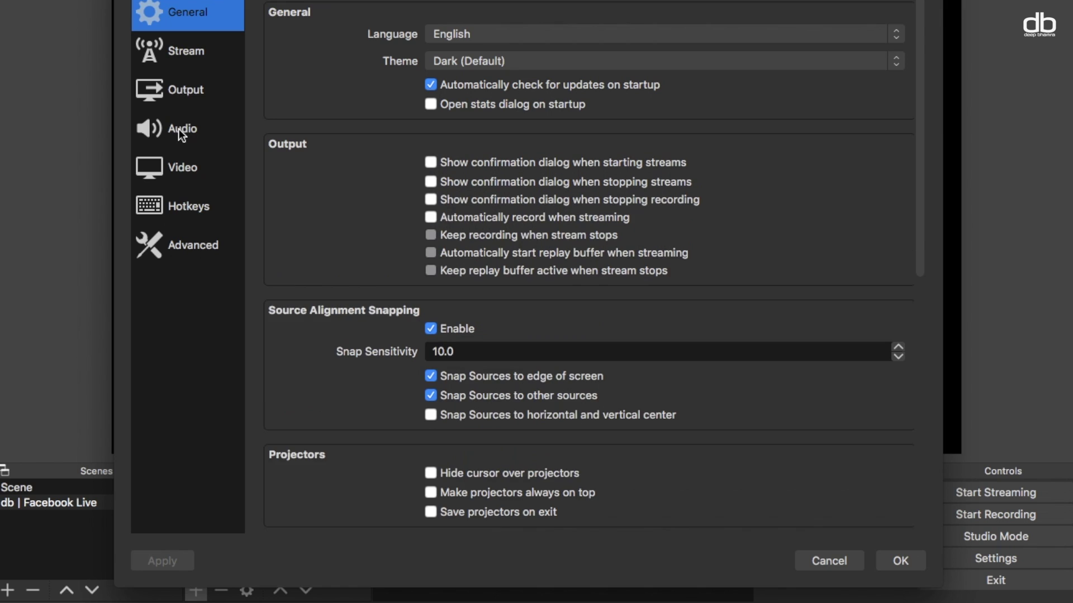
click(181, 51)
click(899, 560)
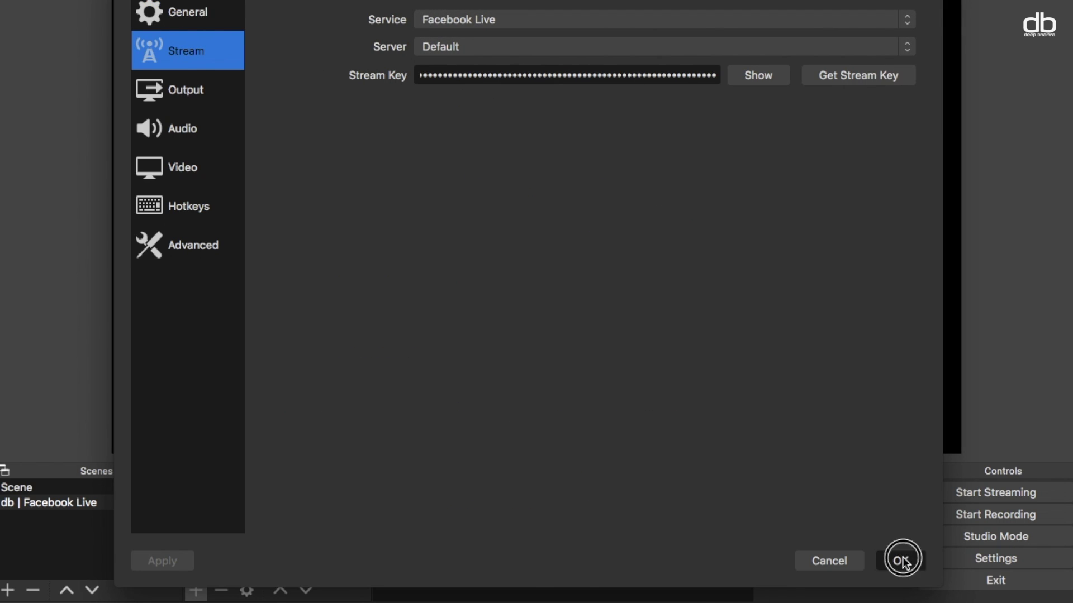